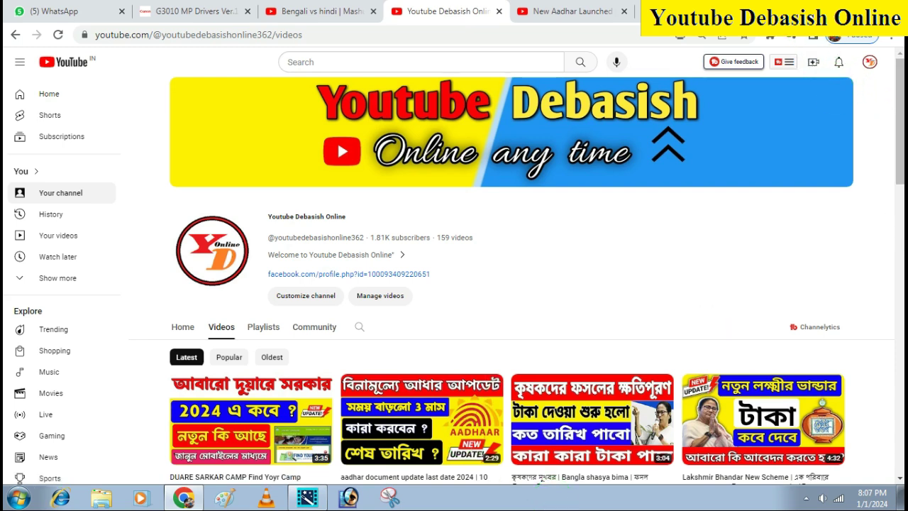
Step: Open a new blank Chrome tab, leaving the YouTube channel's Videos page
{"action": "left_click", "coordinate": [773, 11]}
Step: Go to myaadhaar.uidai.gov.in and scroll down to the service cards like Download Aadhaar
{"action": "left_click", "coordinate": [558, 34]}
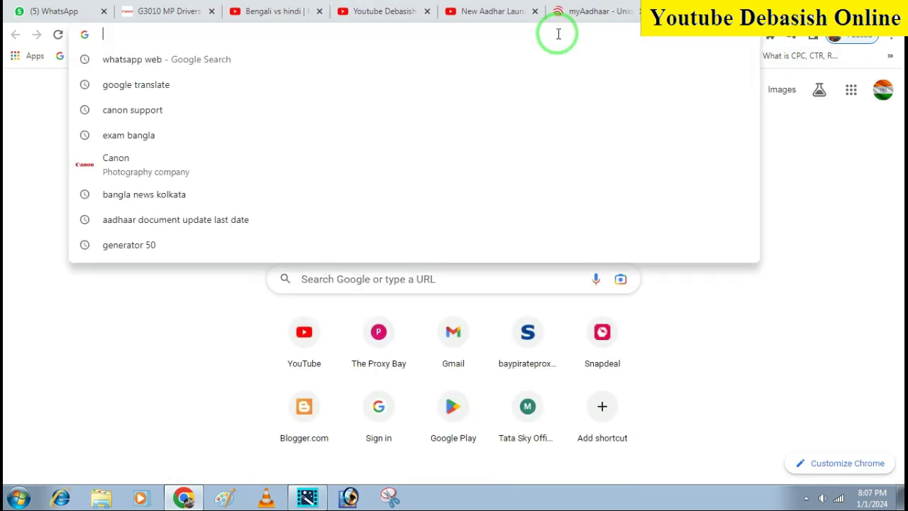
{"action": "type", "text": "m"}
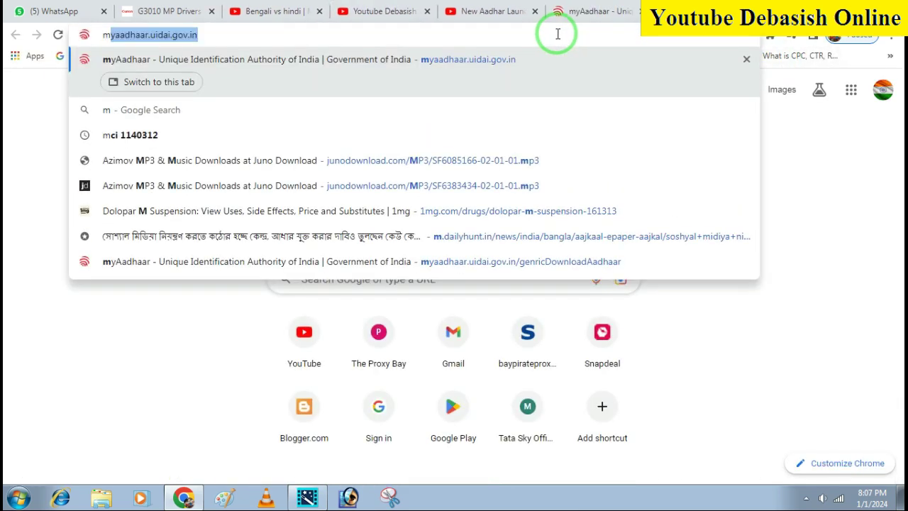
{"action": "key", "text": "Return"}
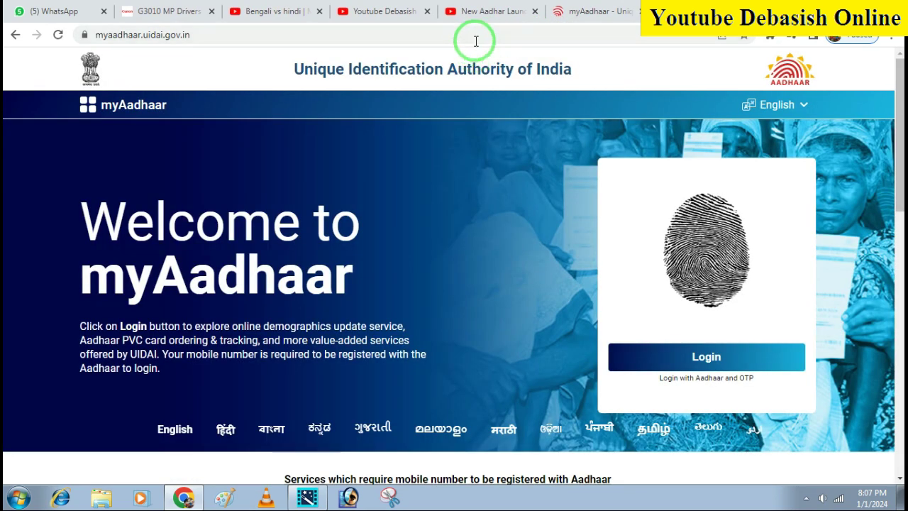
{"action": "left_click", "coordinate": [202, 33]}
{"action": "left_click", "coordinate": [204, 63]}
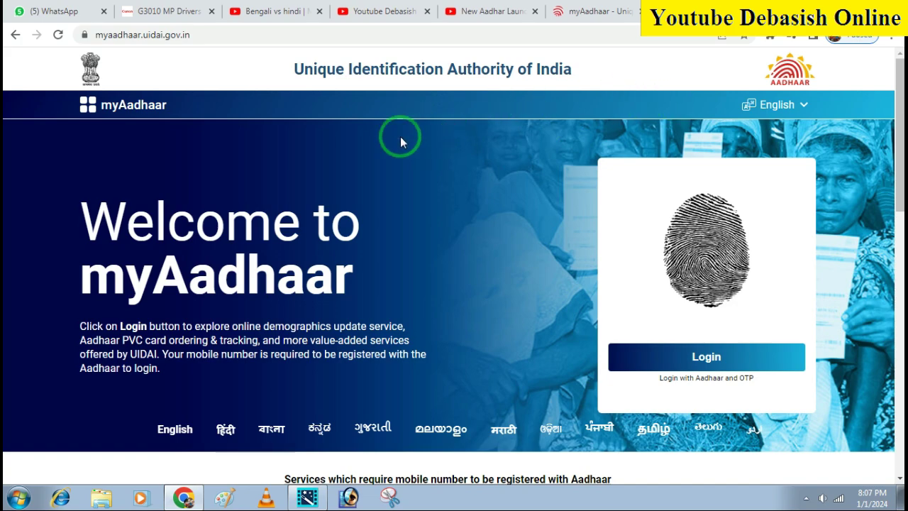
{"action": "scroll", "coordinate": [461, 142], "scroll_direction": "down", "scroll_amount": 10}
{"action": "scroll", "coordinate": [493, 217], "scroll_direction": "up", "scroll_amount": 10}
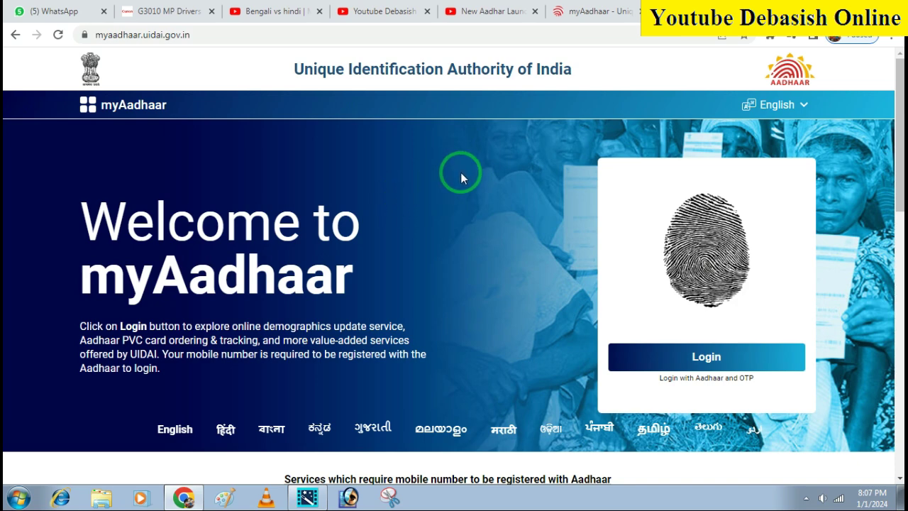
{"action": "scroll", "coordinate": [460, 173], "scroll_direction": "down", "scroll_amount": 5}
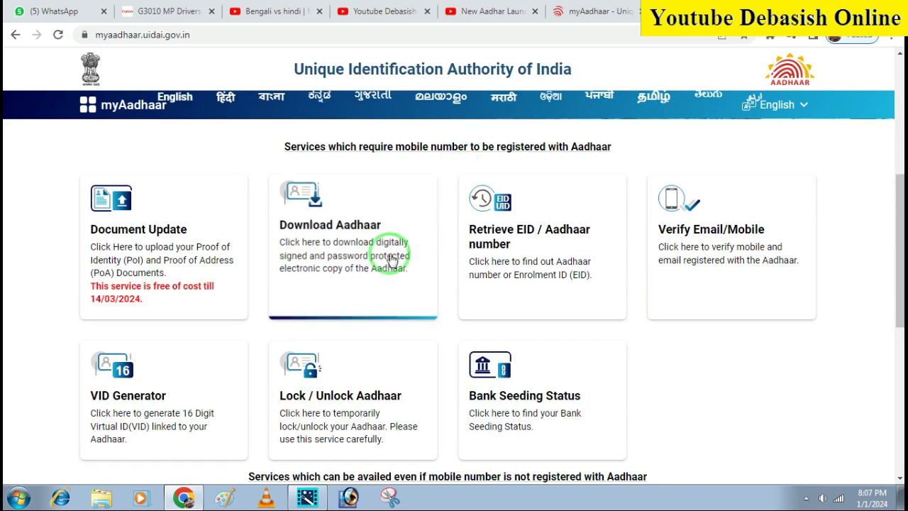
Step: Open the Download Aadhaar service to reach the eAadhaar Download form
{"action": "left_click", "coordinate": [346, 213]}
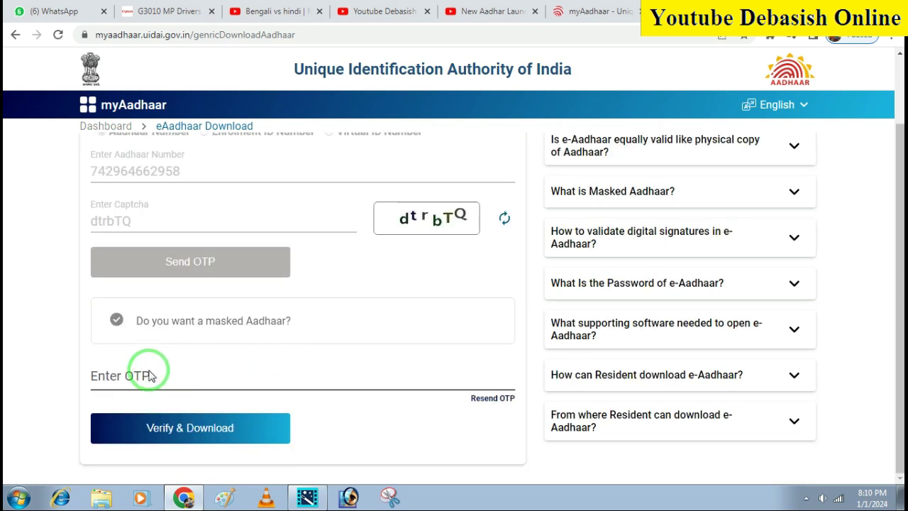
Step: Toggle the 'Do you want a masked Aadhaar?' option on and off
{"action": "left_click", "coordinate": [146, 374]}
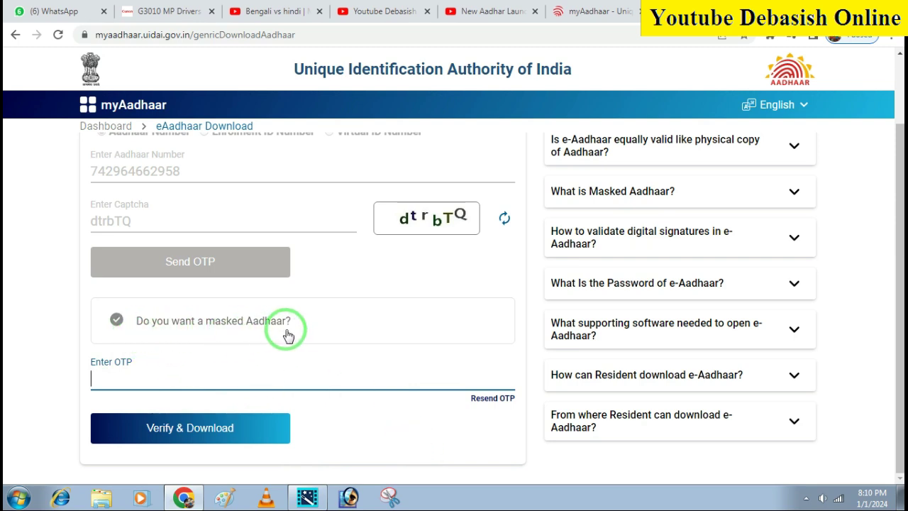
{"action": "left_click", "coordinate": [117, 324]}
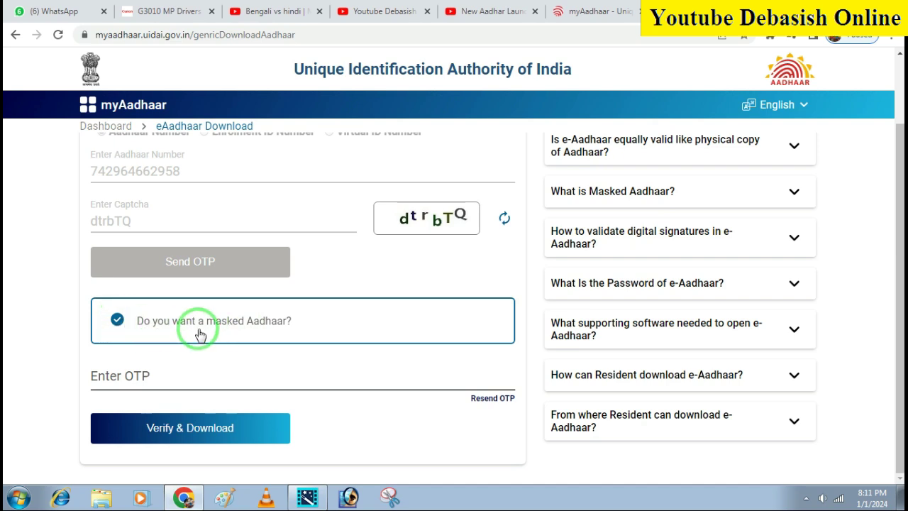
{"action": "left_click", "coordinate": [118, 328]}
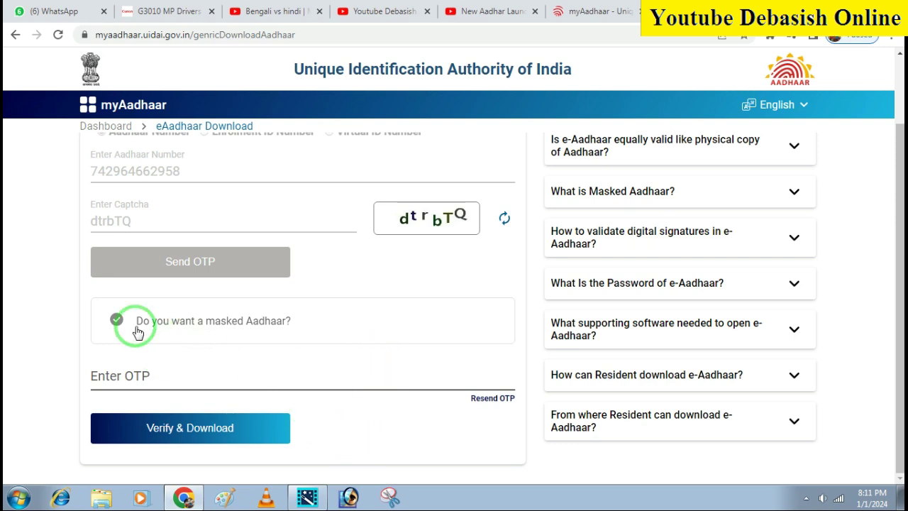
{"action": "left_click", "coordinate": [117, 321]}
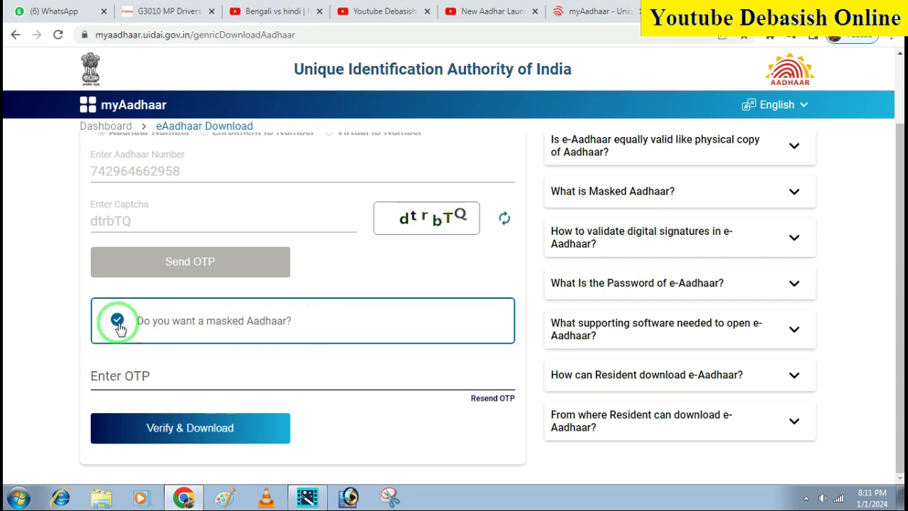
{"action": "left_click", "coordinate": [117, 319]}
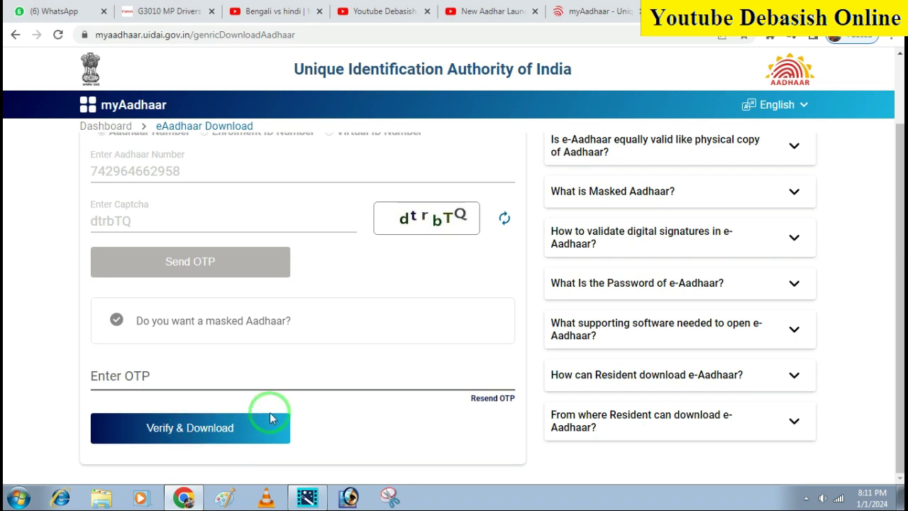
Step: Enter the OTP code and verify to download the e-Aadhaar PDF
{"action": "left_click", "coordinate": [121, 380]}
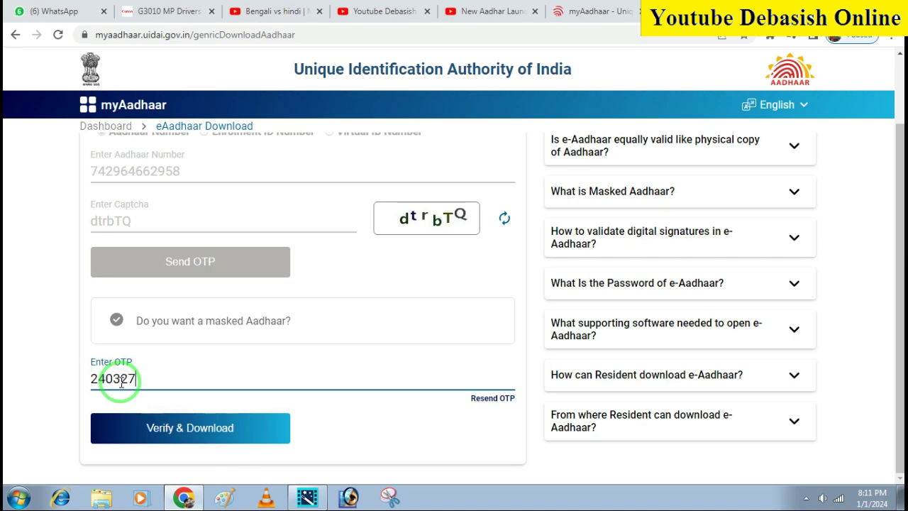
{"action": "left_click", "coordinate": [172, 427]}
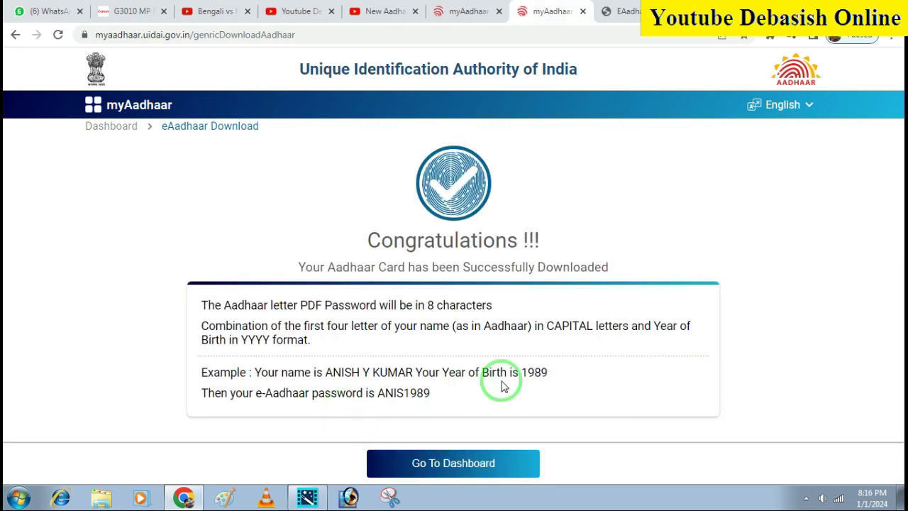
Step: Open Chrome's Downloads list and show the e-Aadhaar PDF in its folder
{"action": "left_click", "coordinate": [887, 42]}
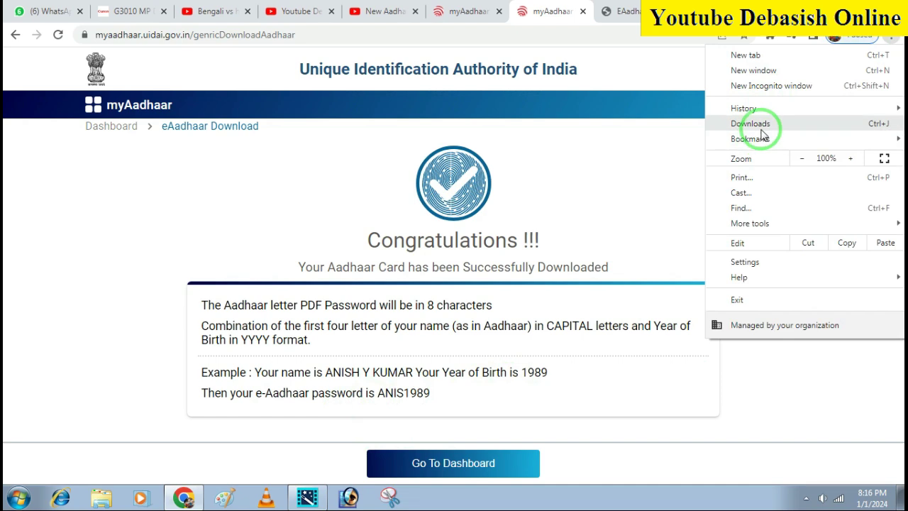
{"action": "left_click", "coordinate": [755, 123]}
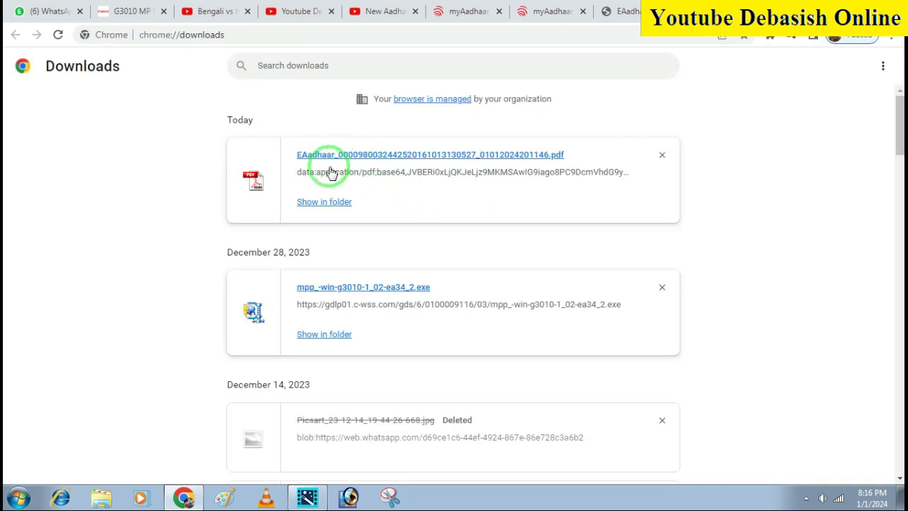
{"action": "left_click", "coordinate": [326, 205]}
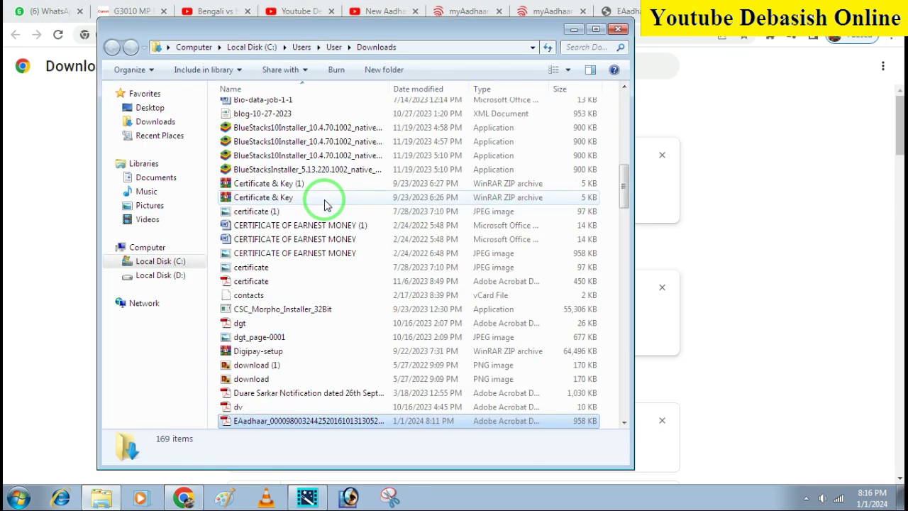
Step: Open the e-Aadhaar PDF in Adobe Reader, then return to Chrome
{"action": "double_click", "coordinate": [257, 425]}
{"action": "left_click", "coordinate": [478, 253]}
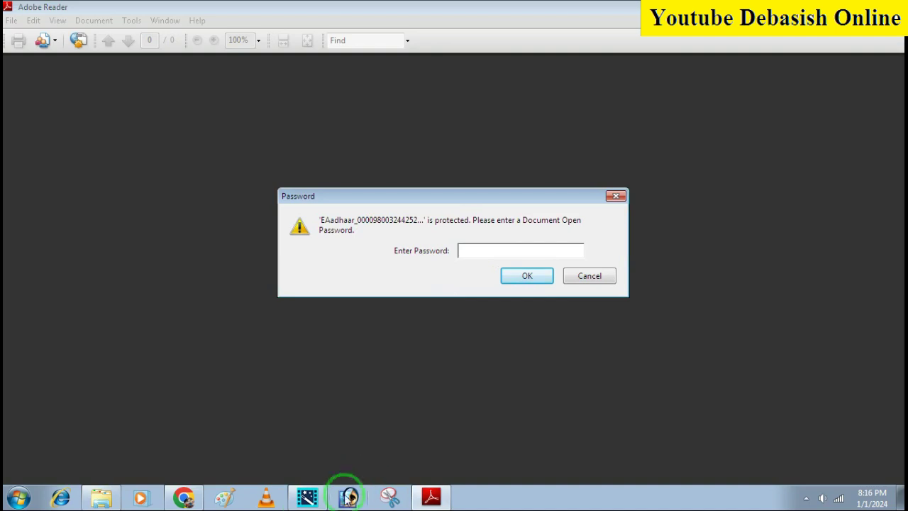
{"action": "left_click", "coordinate": [185, 498]}
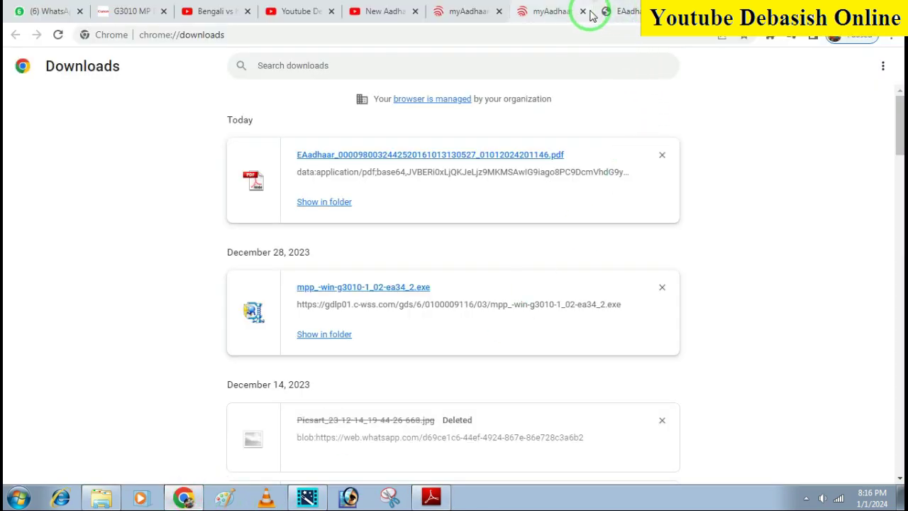
{"action": "left_click", "coordinate": [539, 14]}
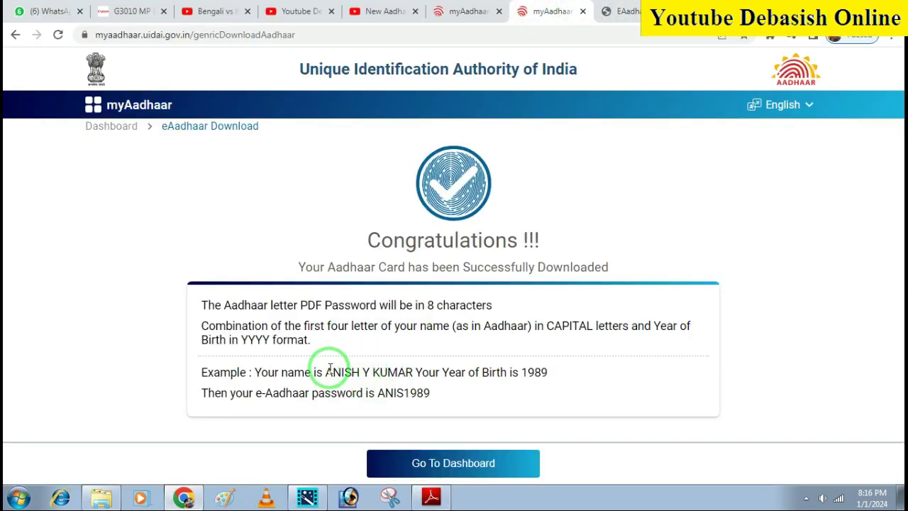
{"action": "left_click_drag", "start_coordinate": [326, 371], "coordinate": [413, 368]}
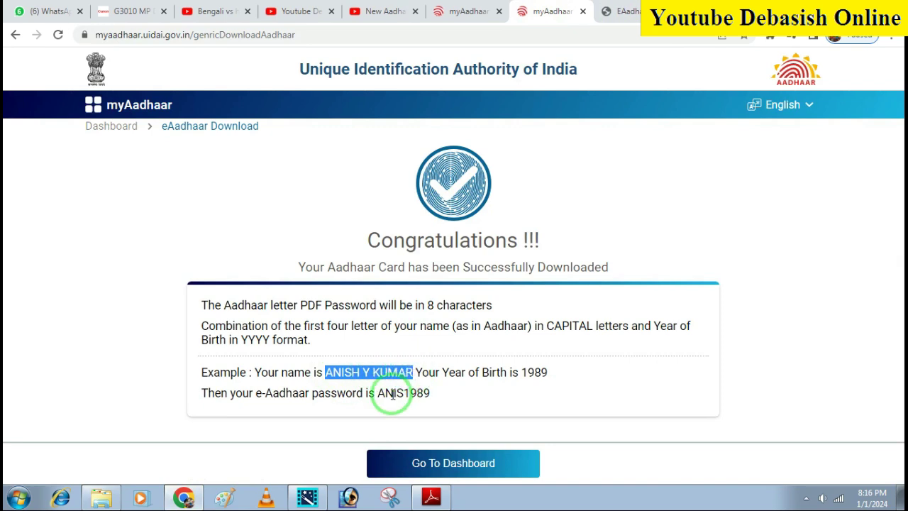
{"action": "left_click_drag", "start_coordinate": [377, 394], "coordinate": [403, 394]}
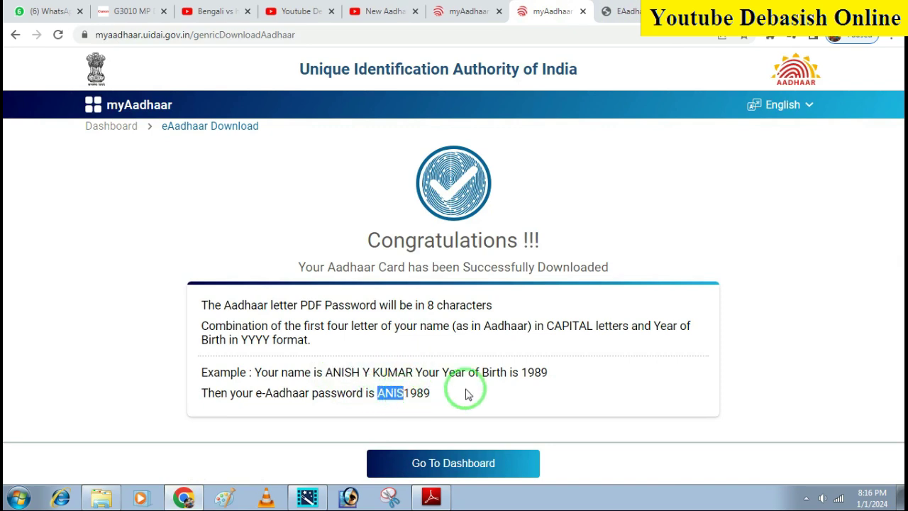
{"action": "left_click_drag", "start_coordinate": [451, 372], "coordinate": [558, 403]}
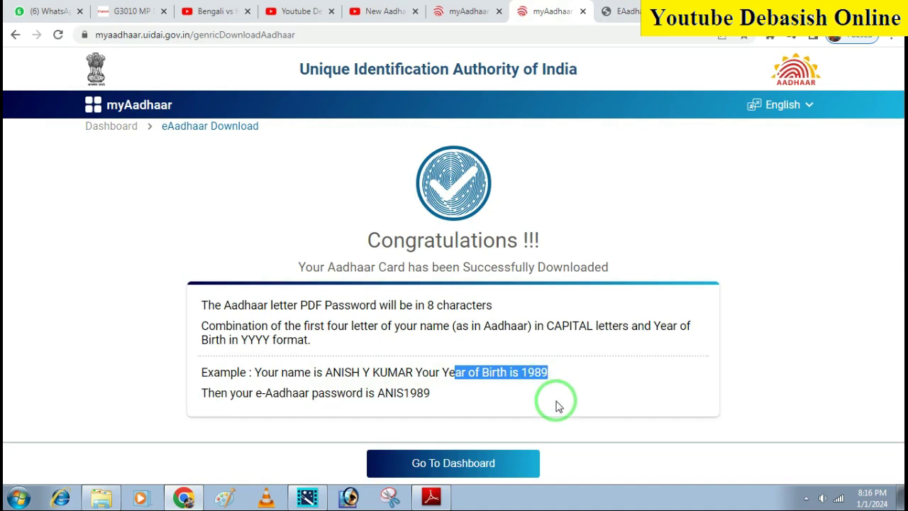
{"action": "left_click", "coordinate": [558, 403]}
{"action": "left_click_drag", "start_coordinate": [402, 395], "coordinate": [438, 400]}
{"action": "left_click", "coordinate": [462, 395]}
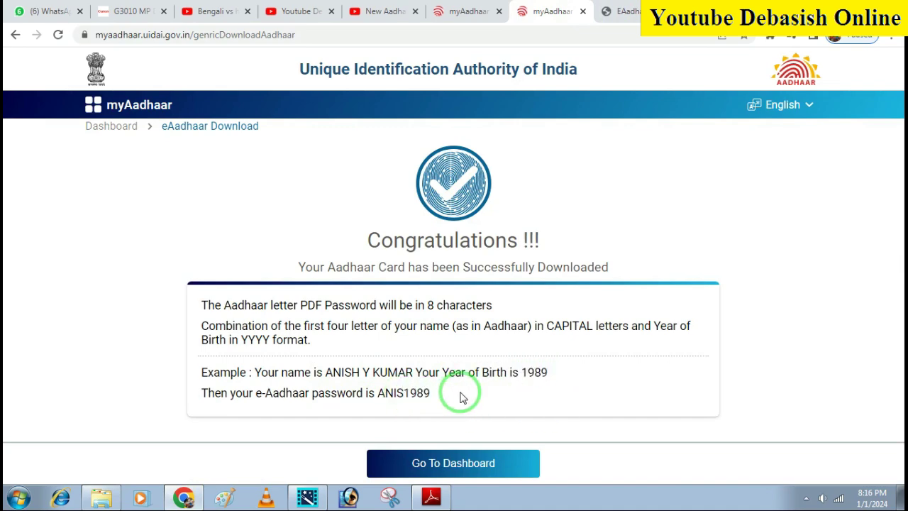
{"action": "key", "text": "ctrl+j"}
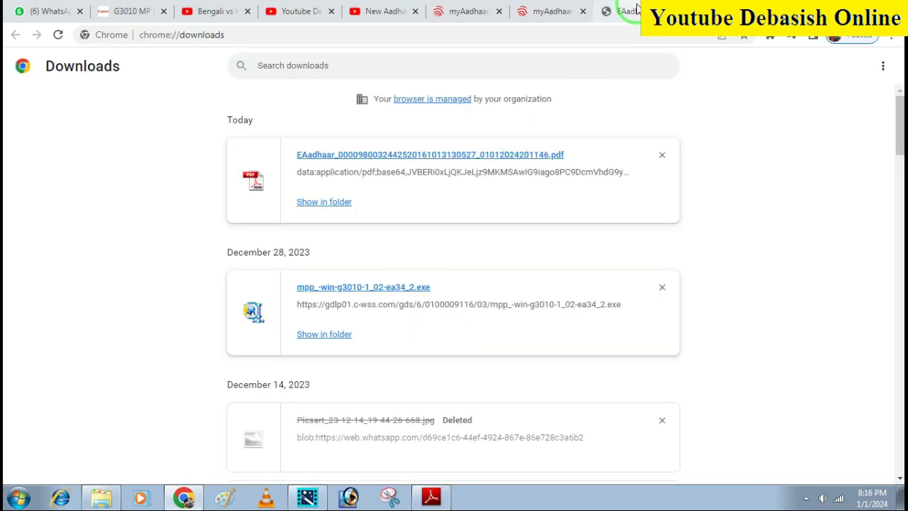
Step: Switch to the EAadhaar PDF tab and submit its password to unlock the letter
{"action": "left_click", "coordinate": [636, 8]}
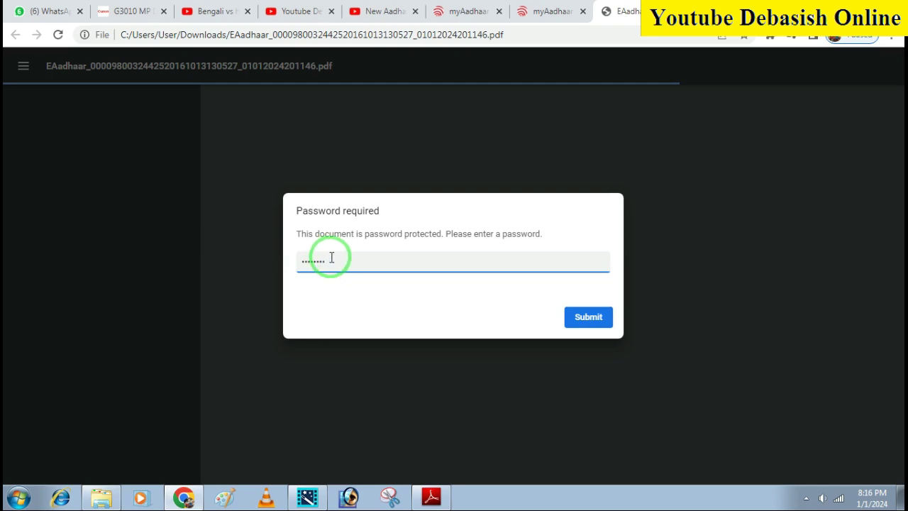
{"action": "left_click", "coordinate": [588, 317]}
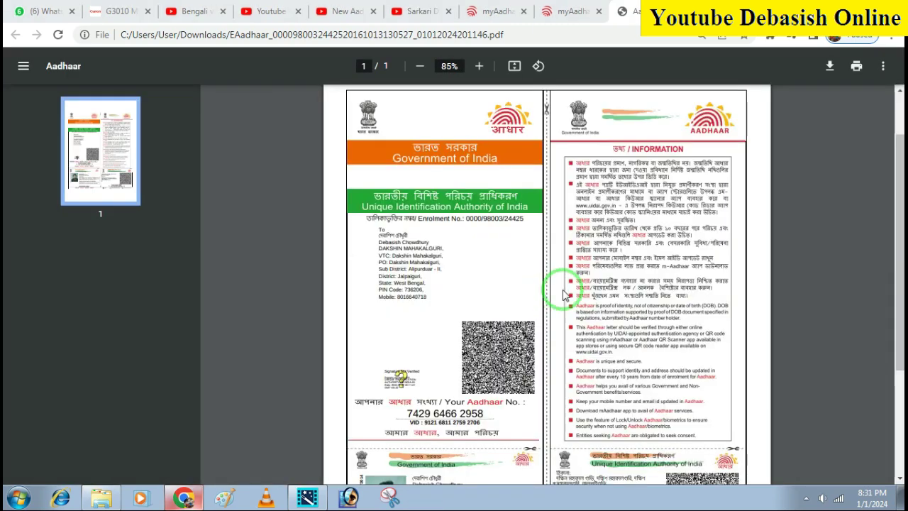
{"action": "scroll", "coordinate": [782, 259], "scroll_direction": "down", "scroll_amount": 3}
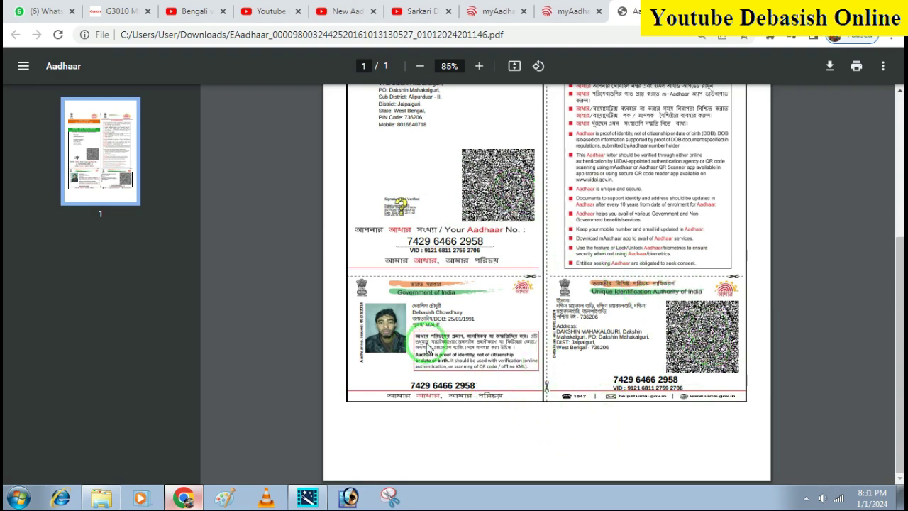
{"action": "scroll", "coordinate": [454, 351], "scroll_direction": "up", "scroll_amount": 2}
{"action": "scroll", "coordinate": [458, 352], "scroll_direction": "up", "scroll_amount": 2}
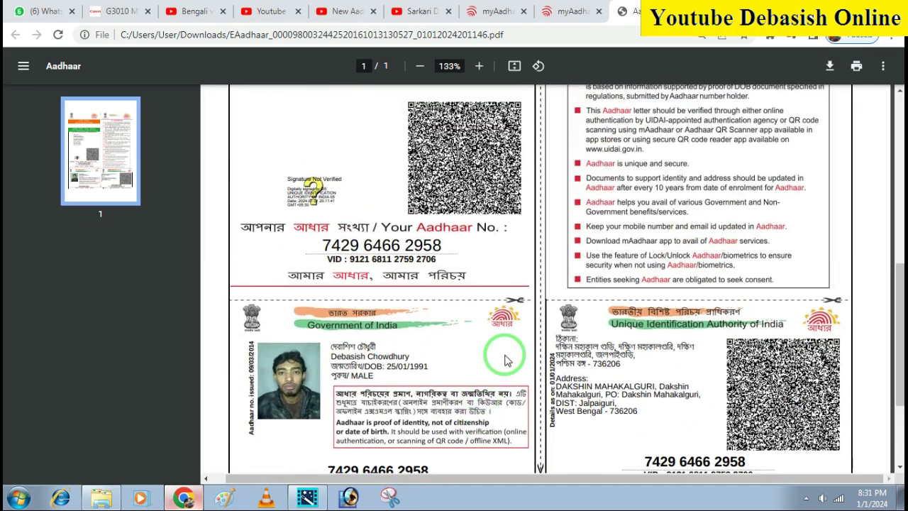
{"action": "scroll", "coordinate": [489, 345], "scroll_direction": "up", "scroll_amount": 2}
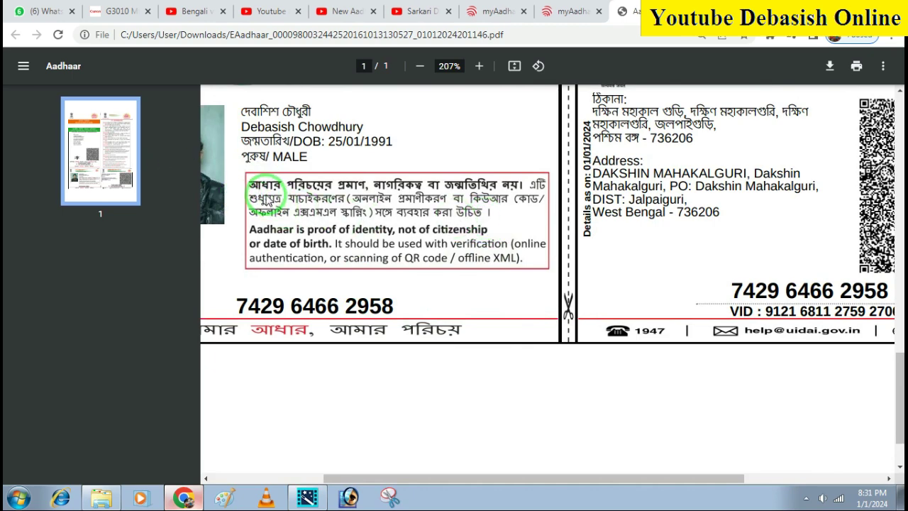
{"action": "scroll", "coordinate": [387, 195], "scroll_direction": "up", "scroll_amount": 1}
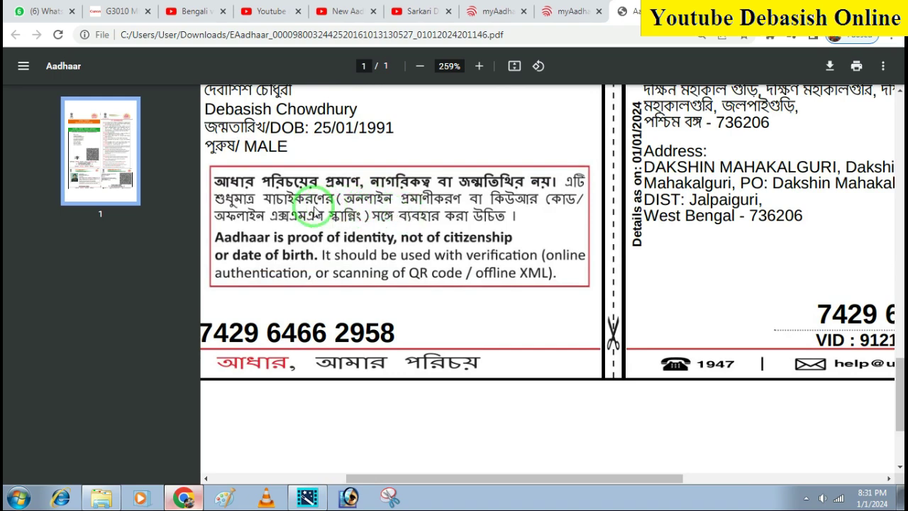
{"action": "scroll", "coordinate": [317, 211], "scroll_direction": "up", "scroll_amount": 2}
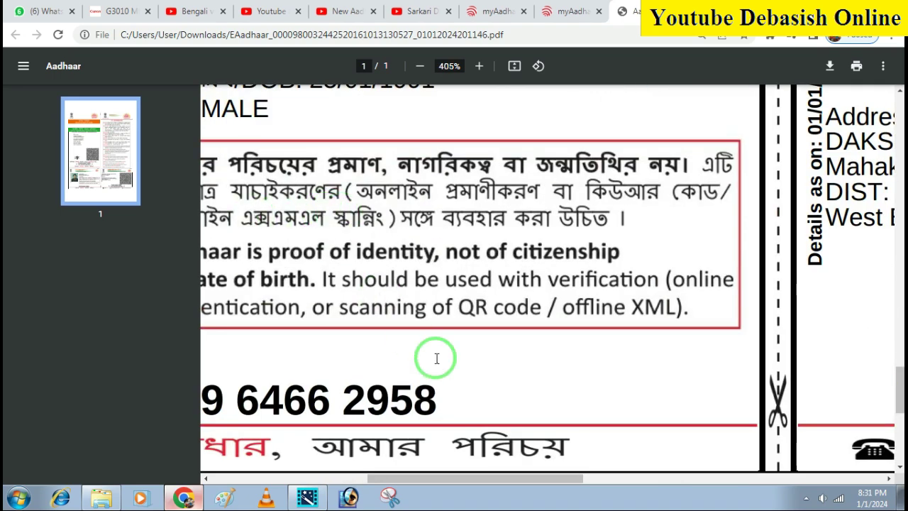
{"action": "left_click_drag", "start_coordinate": [388, 478], "coordinate": [354, 480]}
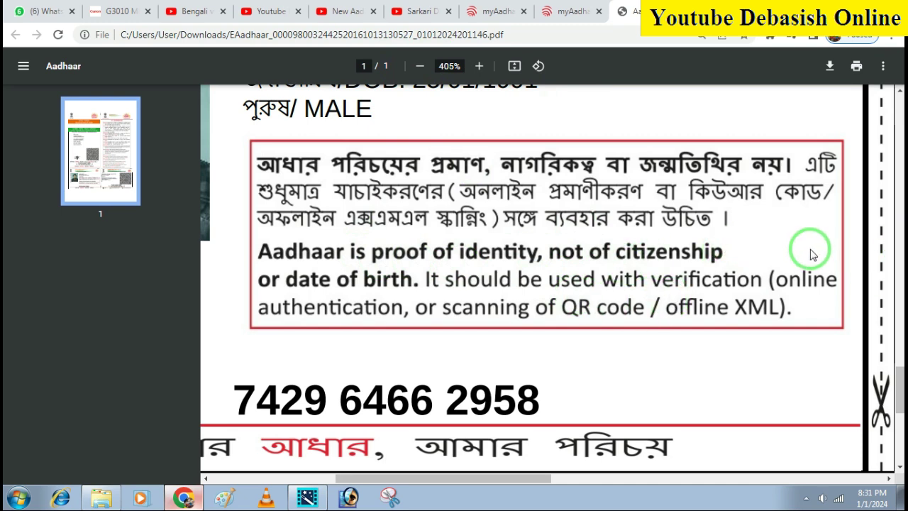
{"action": "scroll", "coordinate": [707, 234], "scroll_direction": "down", "scroll_amount": 1}
{"action": "scroll", "coordinate": [708, 234], "scroll_direction": "down", "scroll_amount": 6}
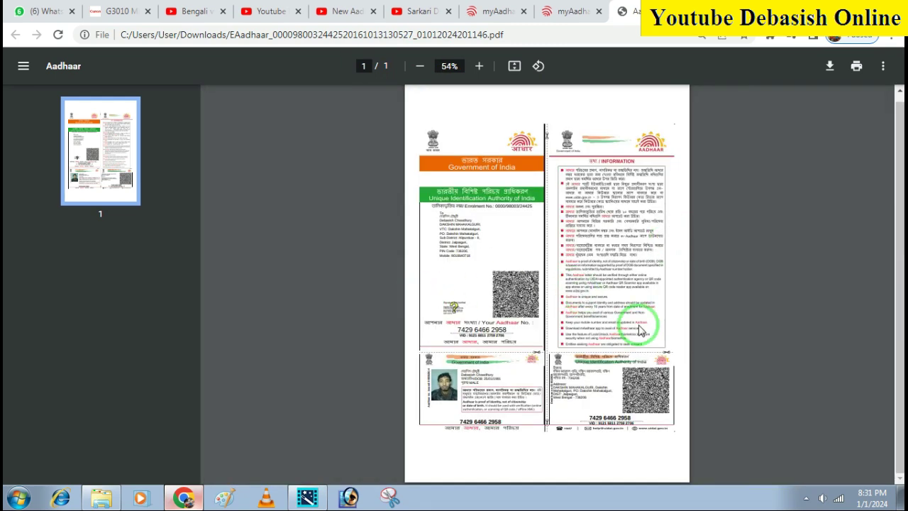